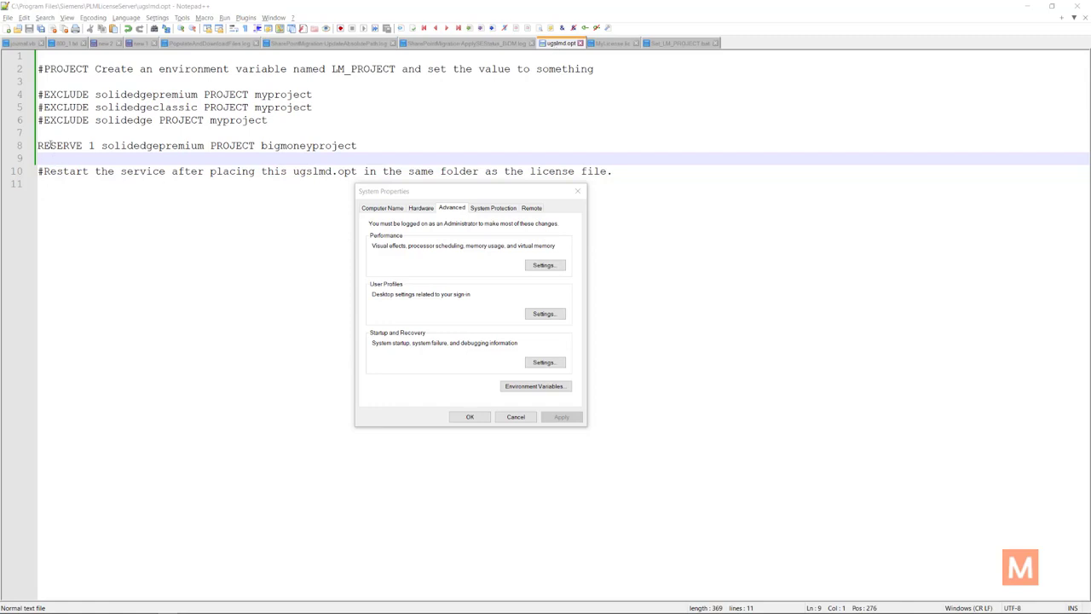
Examine each part of the solidedgepremium RESERVE line in ugslmd.opt, the feature entries in MyLicense.lic and the LM_PROJECT variable name
{"action": "double_click", "coordinate": [52, 146]}
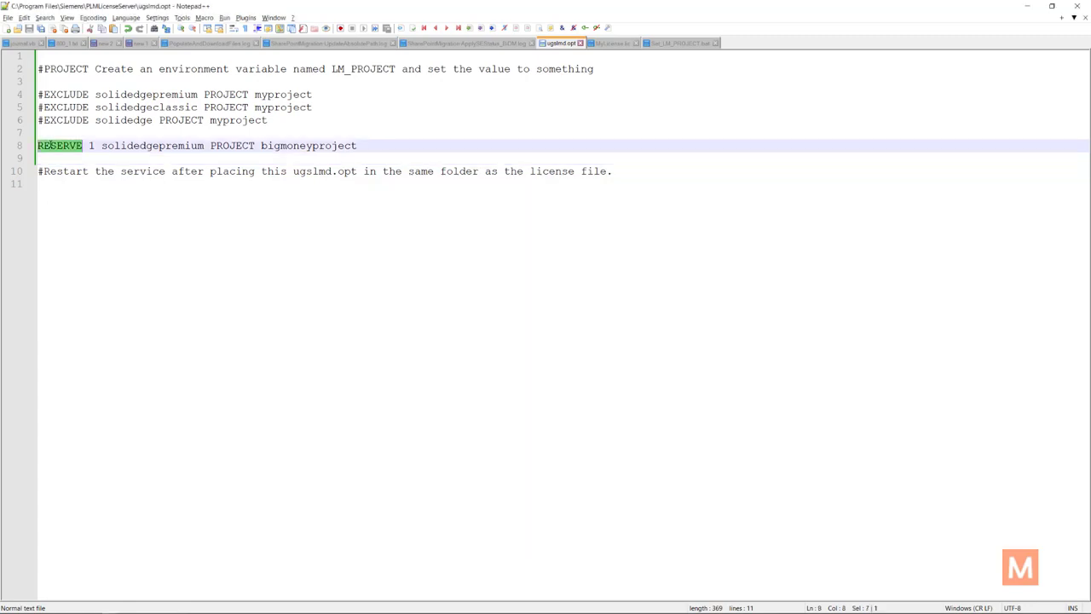
{"action": "double_click", "coordinate": [90, 146]}
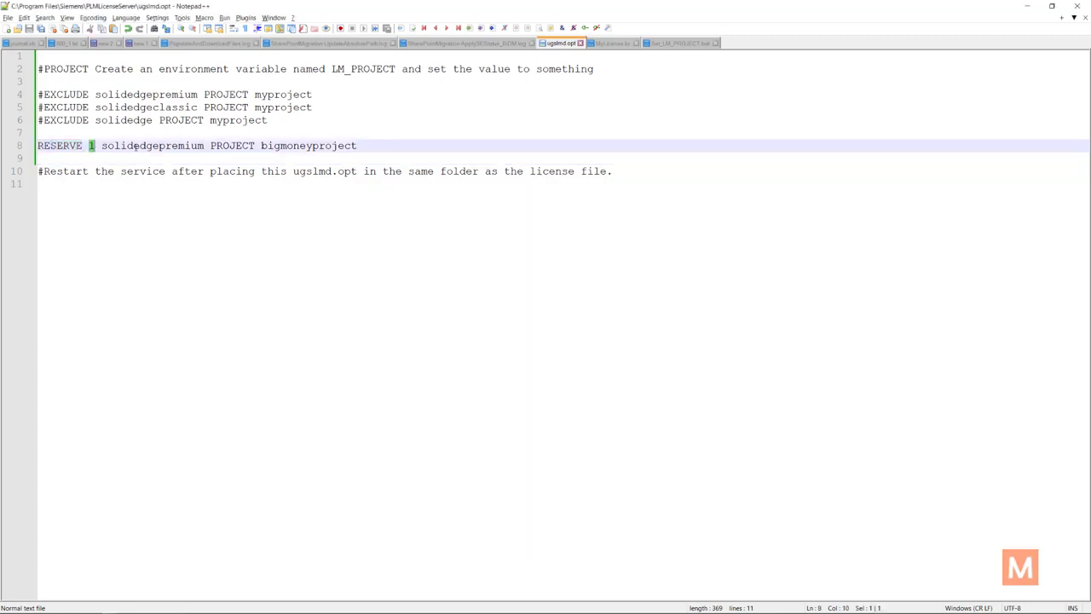
{"action": "double_click", "coordinate": [135, 145]}
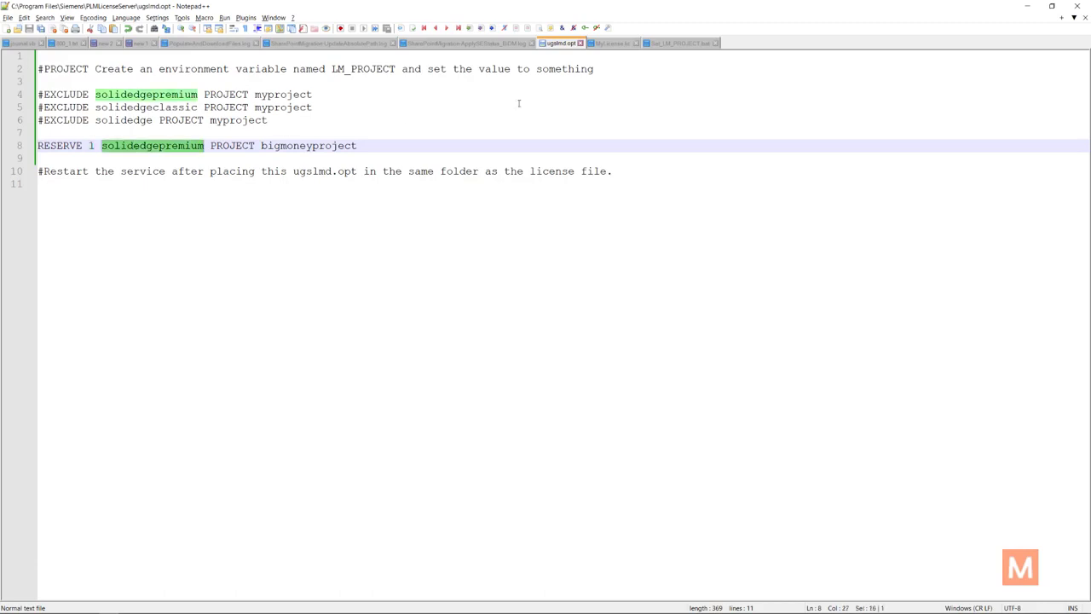
{"action": "left_click", "coordinate": [611, 44]}
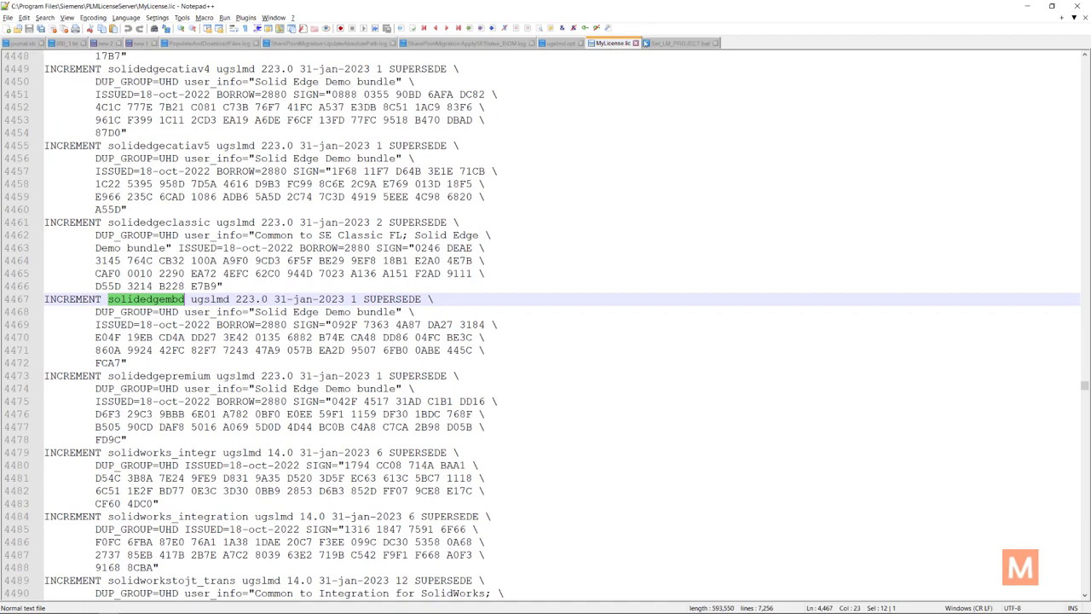
{"action": "left_click", "coordinate": [560, 43]}
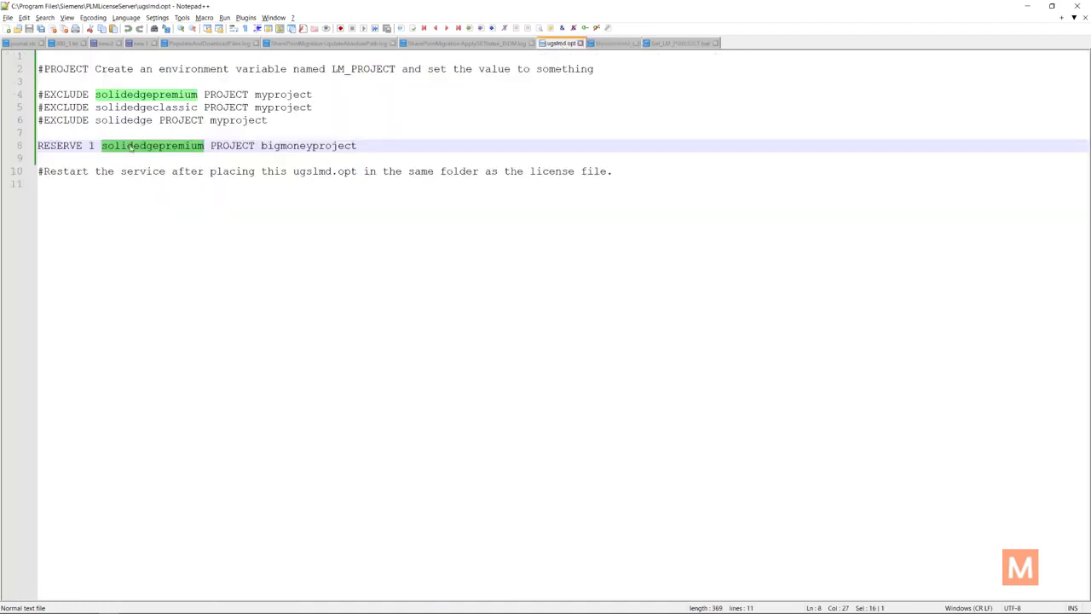
{"action": "double_click", "coordinate": [213, 147]}
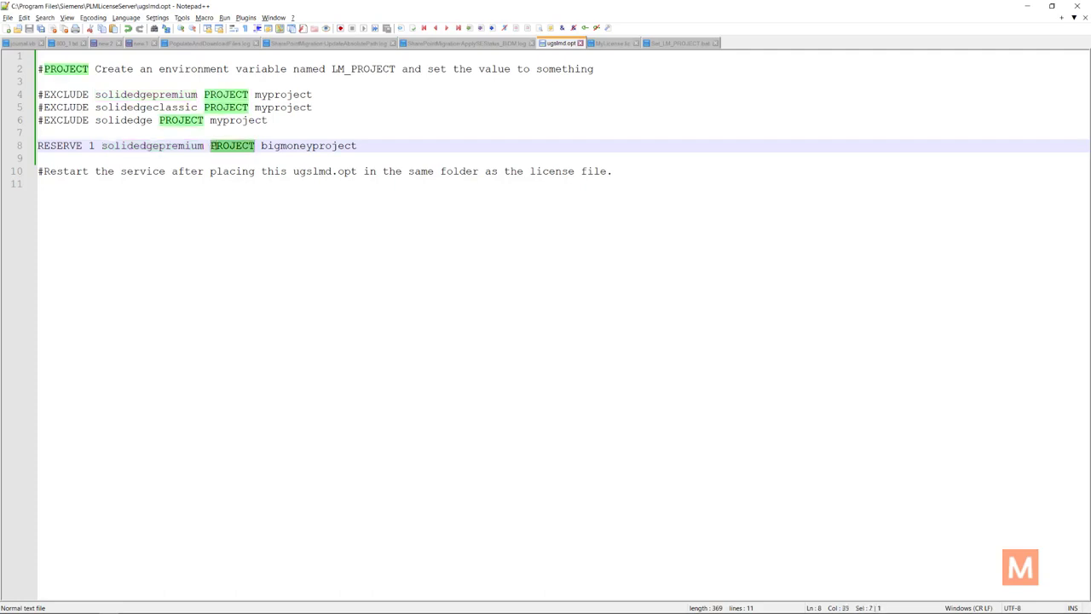
{"action": "double_click", "coordinate": [297, 146]}
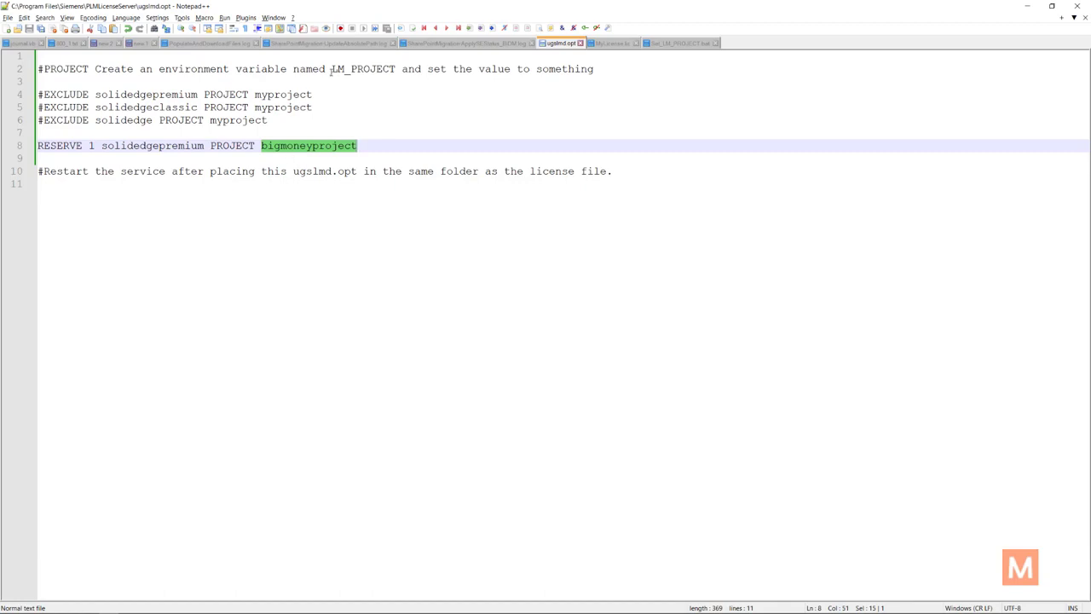
{"action": "left_click_drag", "start_coordinate": [332, 69], "coordinate": [397, 72]}
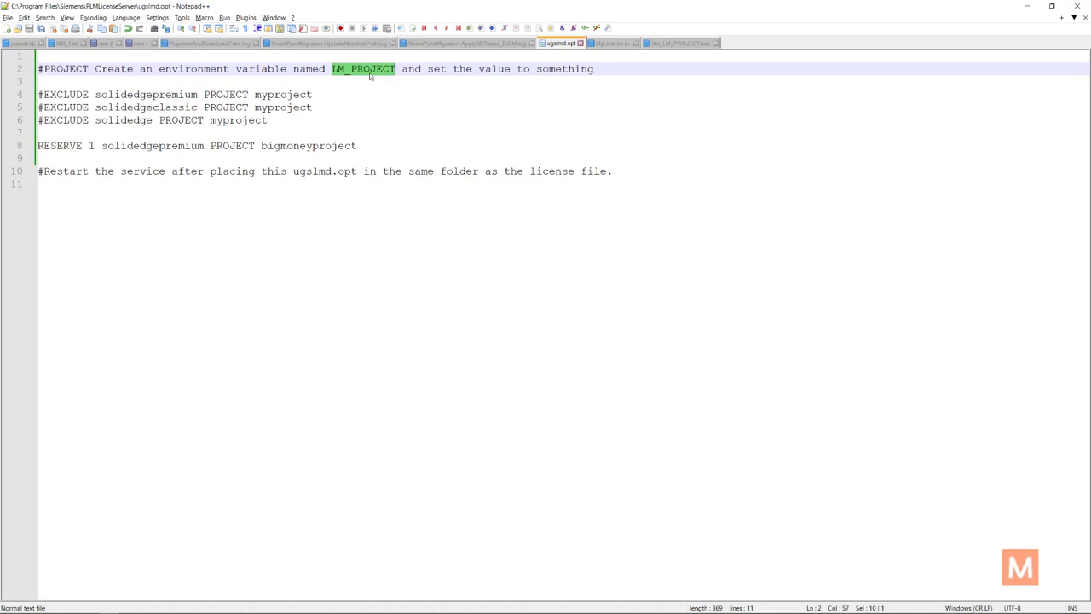
Open the Windows environment variables showing LM_PROJECT and launch Solid Edge 2023 to test the license reservation
{"action": "key", "text": "alt+Tab"}
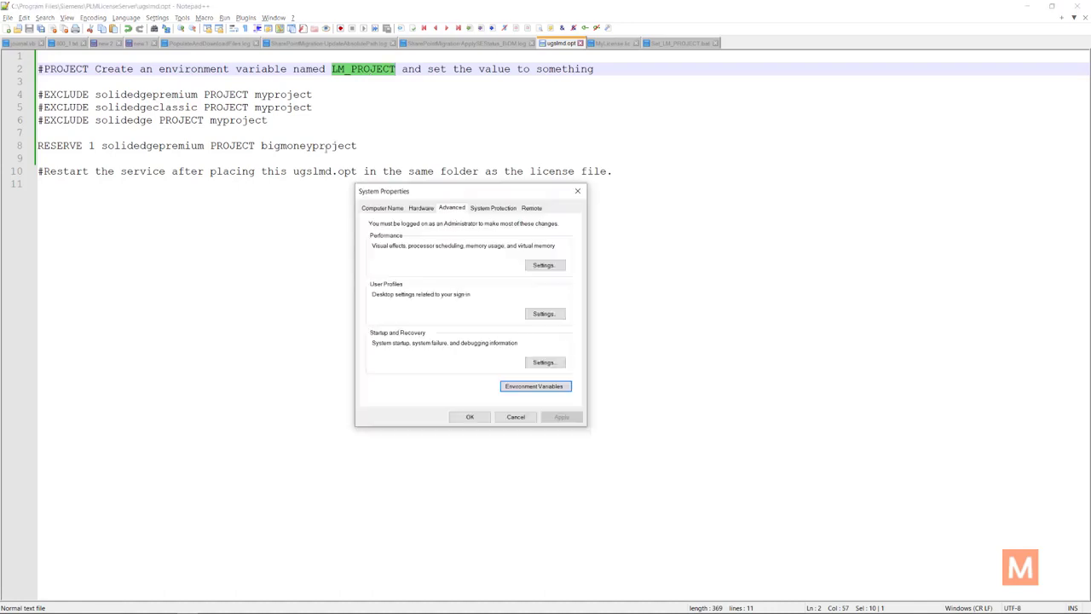
{"action": "left_click", "coordinate": [535, 387]}
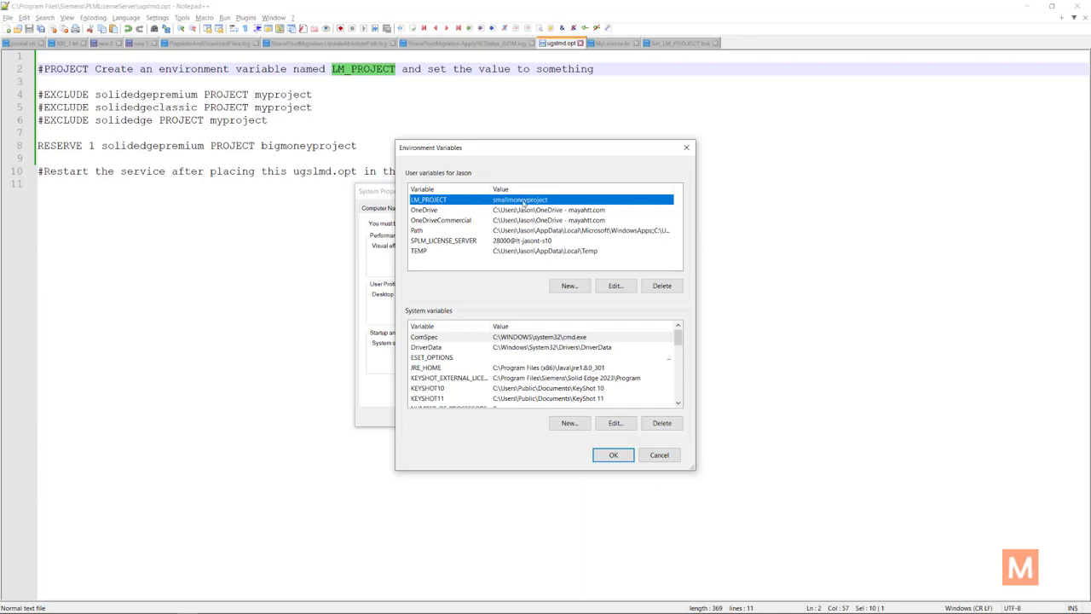
{"action": "key", "text": "super"}
{"action": "type", "text": "sol"}
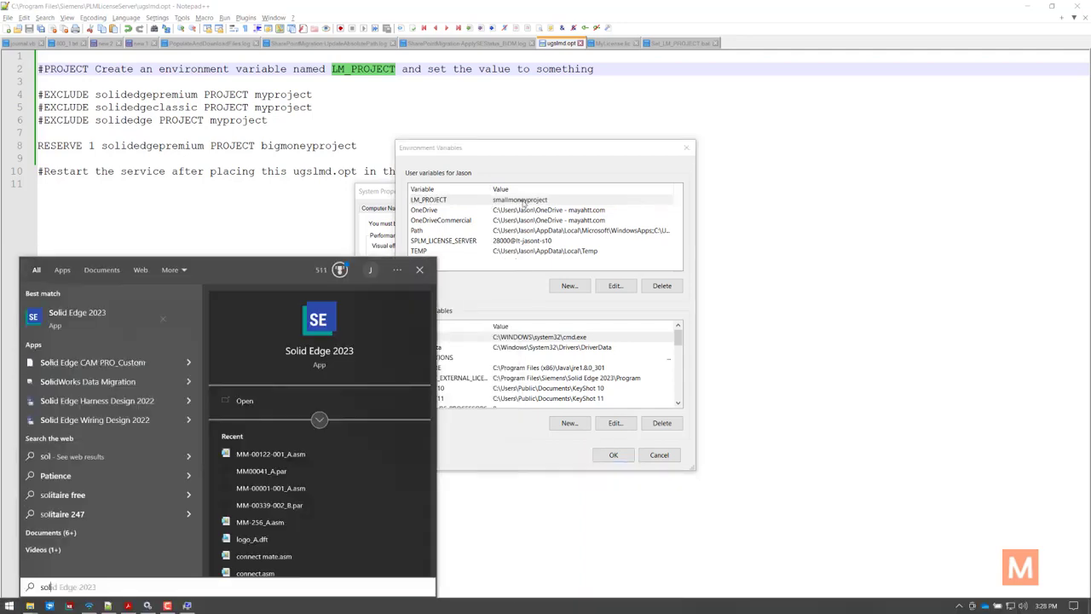
{"action": "key", "text": "Return"}
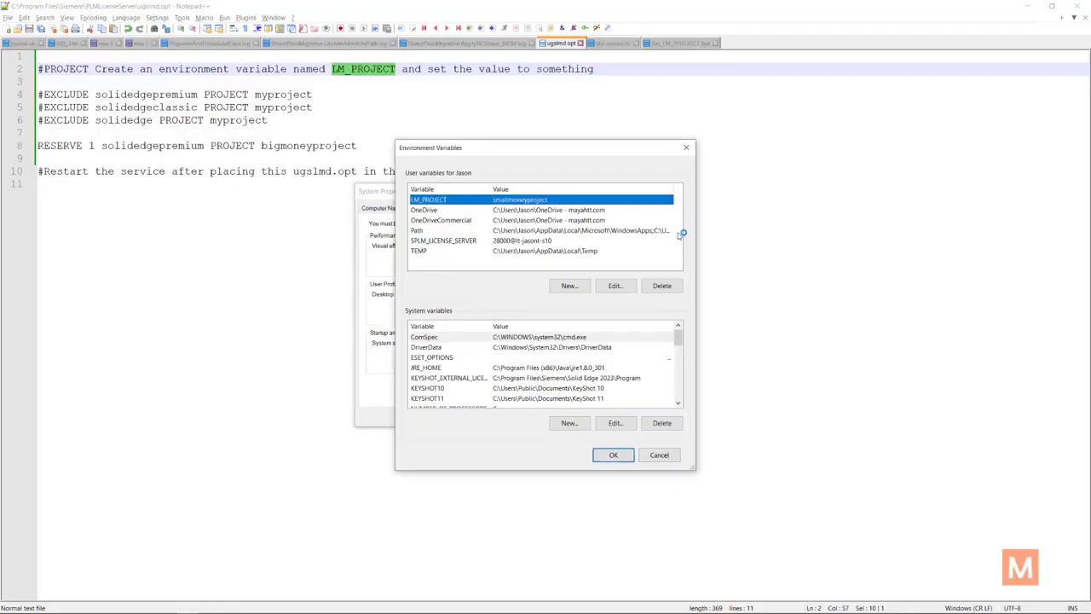
Set the LM_PROJECT user variable's value to bigmoneyproject and save the environment variables
{"action": "left_click", "coordinate": [627, 286]}
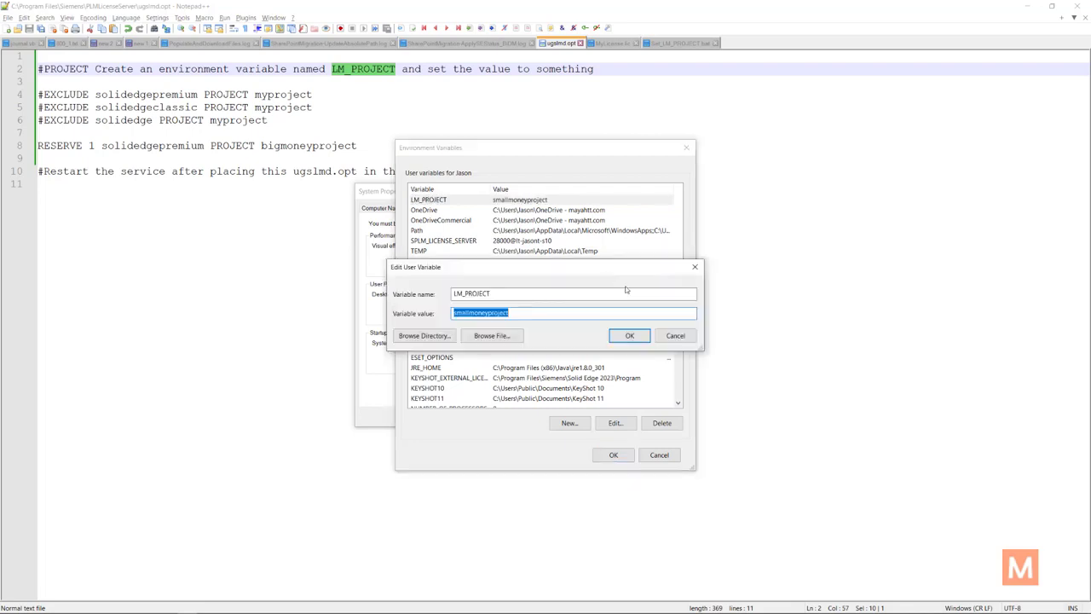
{"action": "left_click", "coordinate": [468, 313]}
{"action": "key", "text": "BackSpace"}
{"action": "key", "text": "BackSpace"}
{"action": "key", "text": "BackSpace"}
{"action": "key", "text": "BackSpace"}
{"action": "key", "text": "BackSpace"}
{"action": "type", "text": "big"}
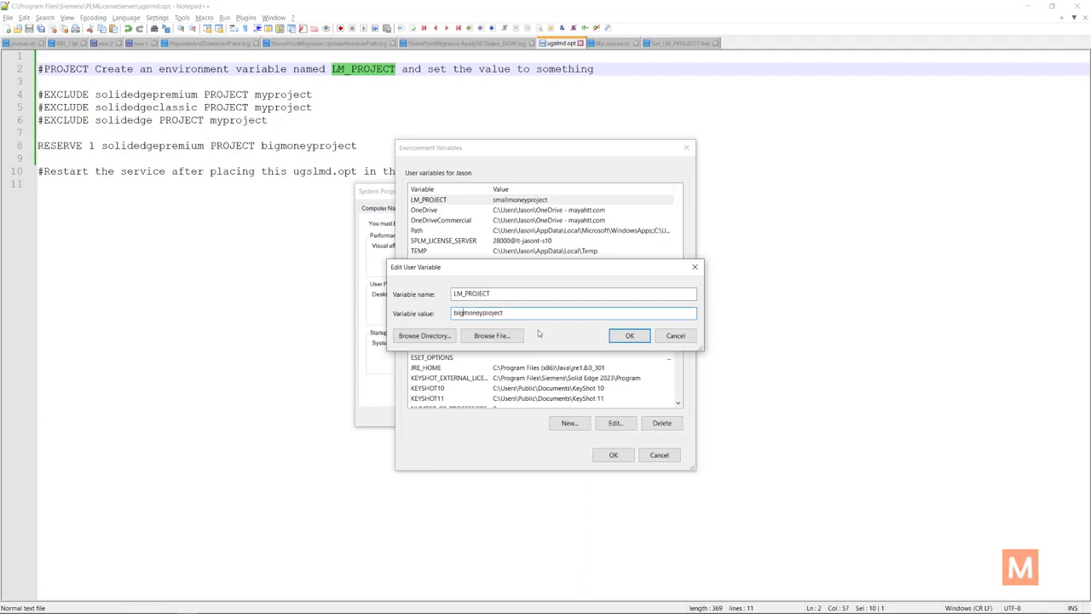
{"action": "left_click", "coordinate": [629, 335]}
{"action": "left_click", "coordinate": [613, 455]}
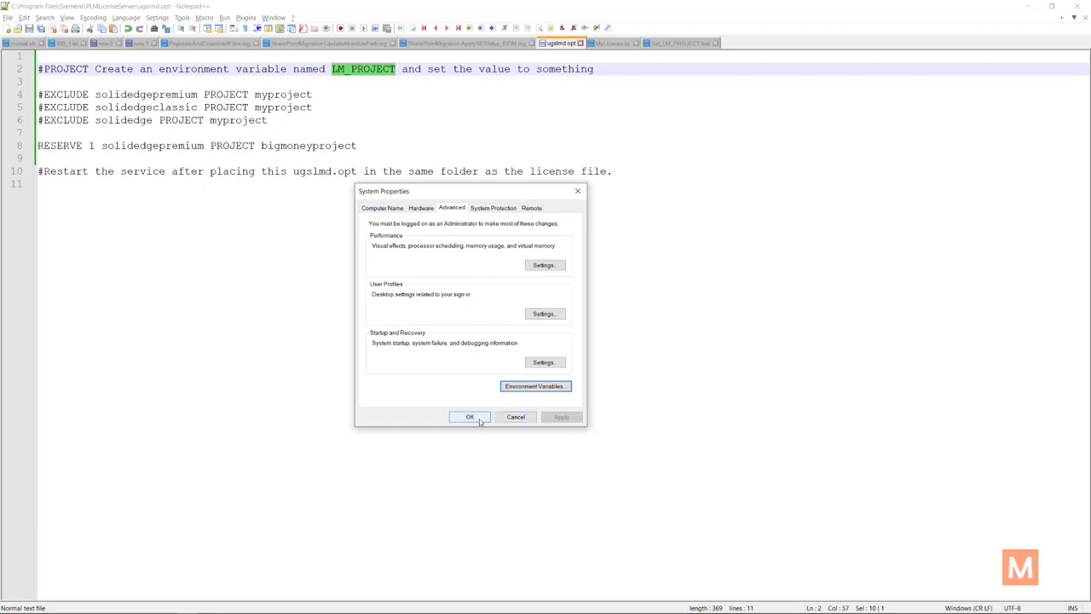
Launch Solid Edge again to test the bigmoneyproject reservation, and close the System Properties window
{"action": "key", "text": "super"}
{"action": "type", "text": "solid"}
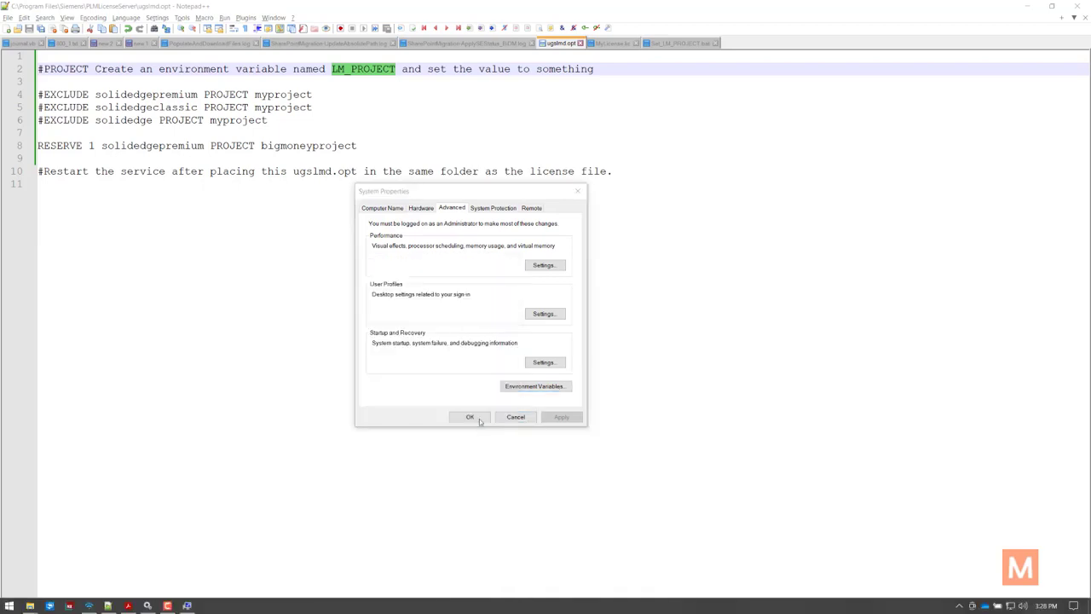
{"action": "key", "text": "Return"}
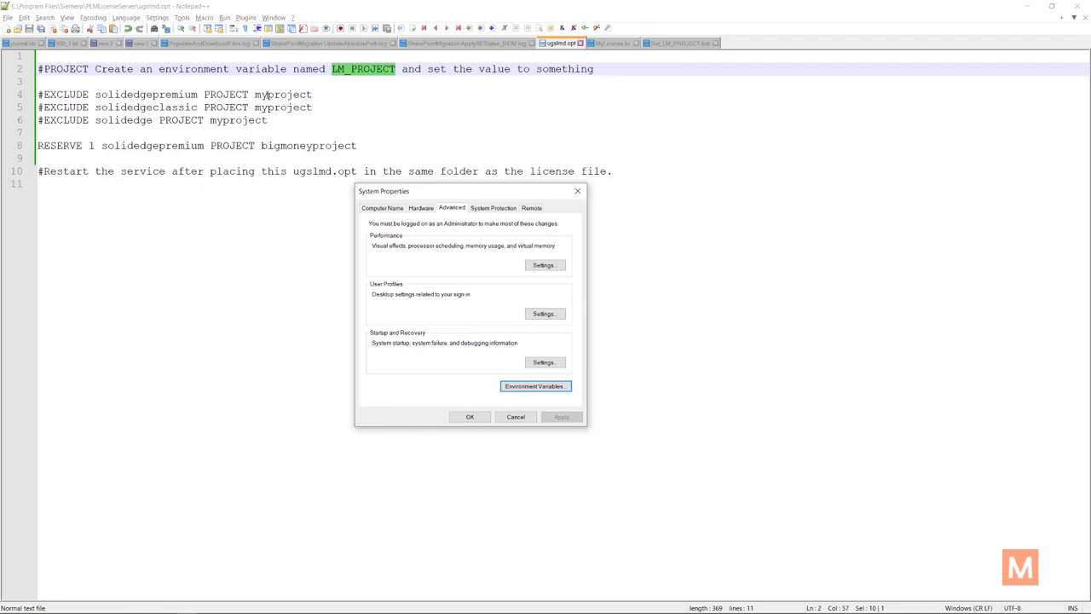
{"action": "left_click", "coordinate": [578, 192]}
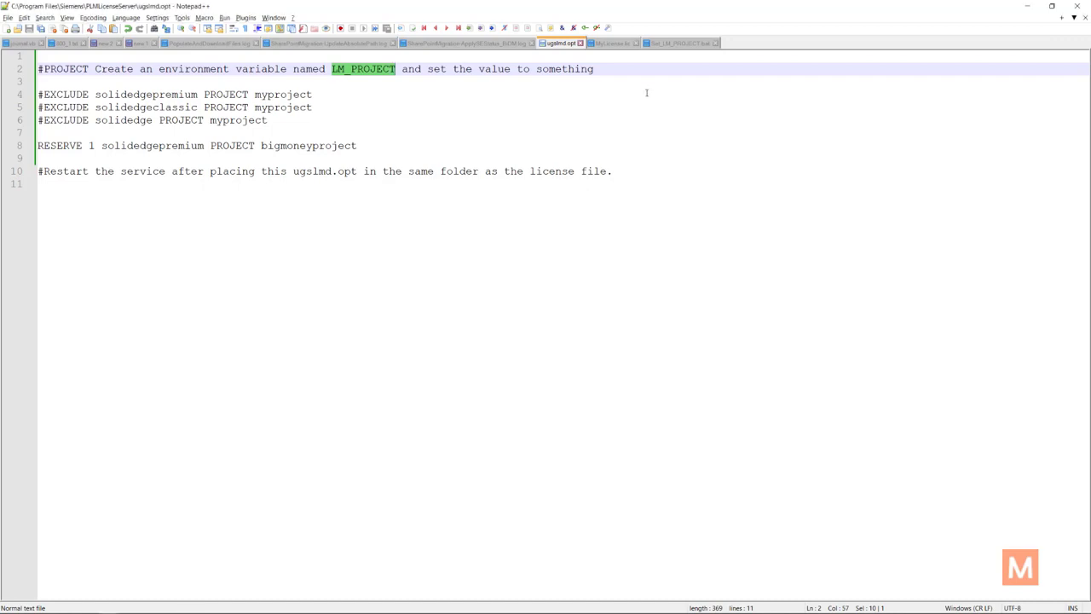
Review the setx command and its project value in the Set_LM_PROJECT.bat file
{"action": "left_click", "coordinate": [678, 44]}
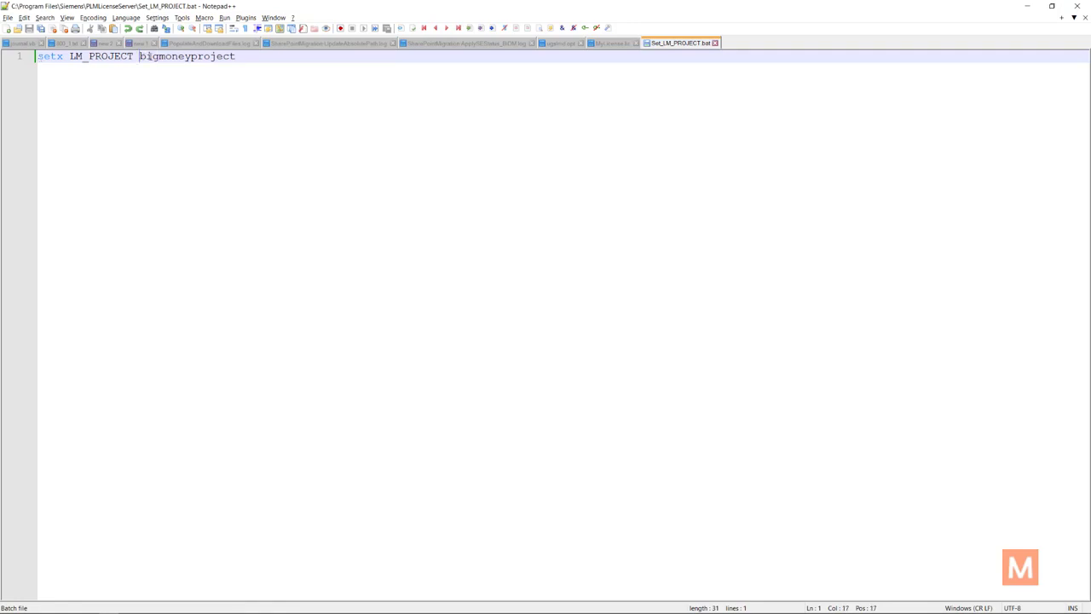
{"action": "left_click_drag", "start_coordinate": [142, 56], "coordinate": [236, 56]}
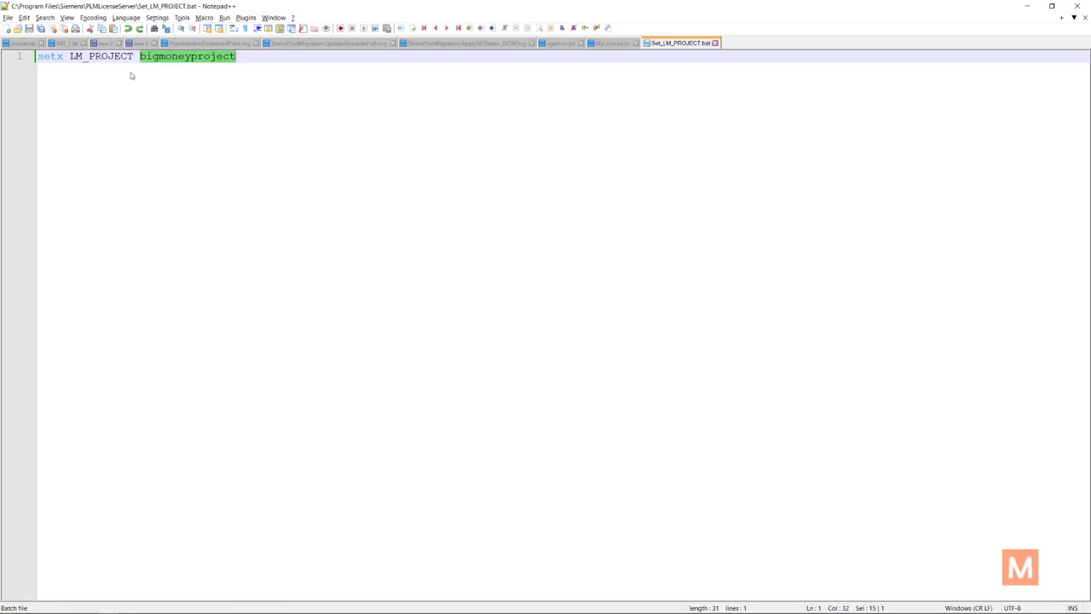
{"action": "key", "text": "Right"}
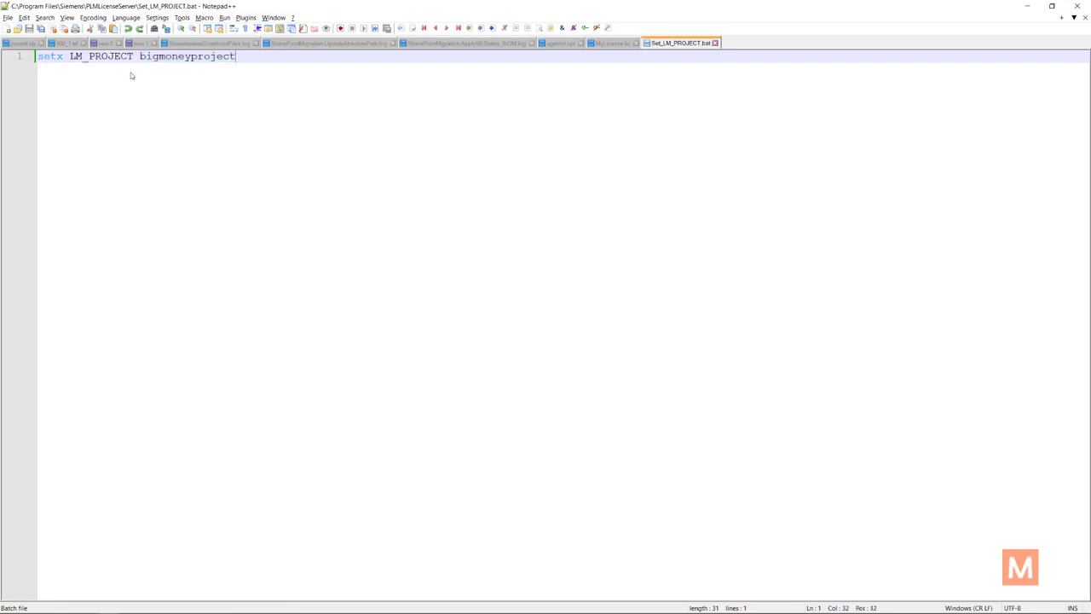